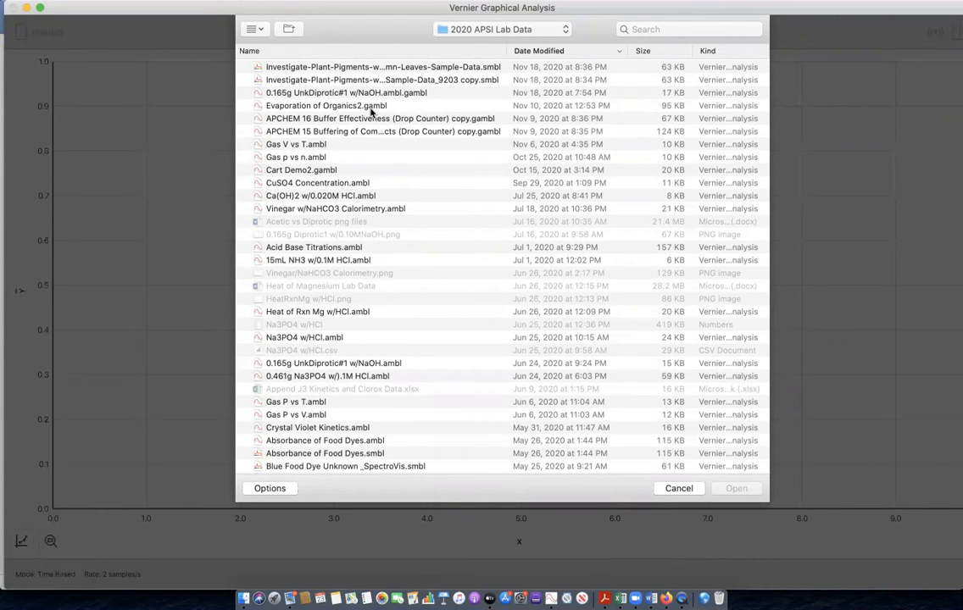
- Open the file Evaporation of Organics2.gambl from the 2020 APSI Lab Data folder
left_click(370, 111)
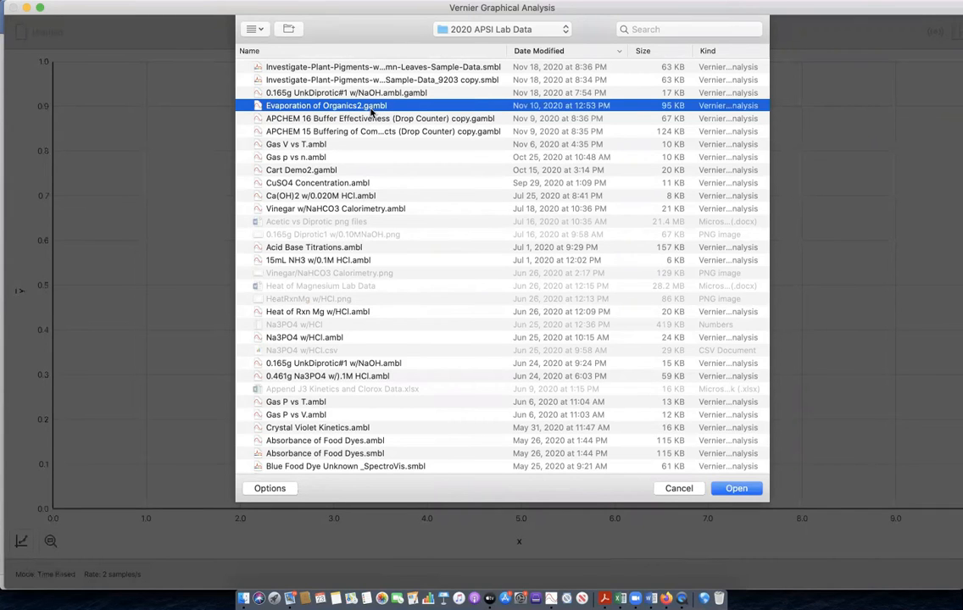
double_click(370, 112)
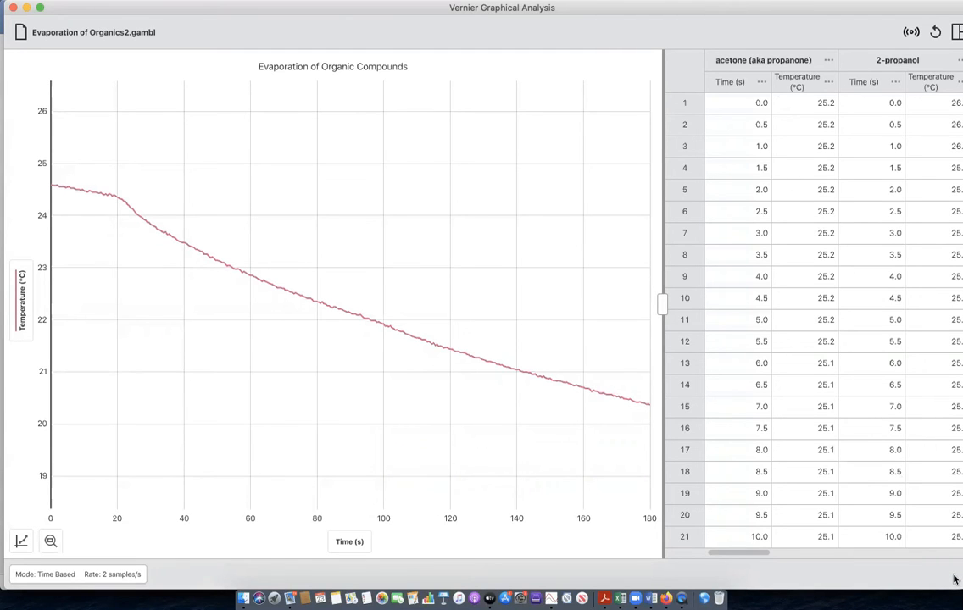
mouse_move(712, 5)
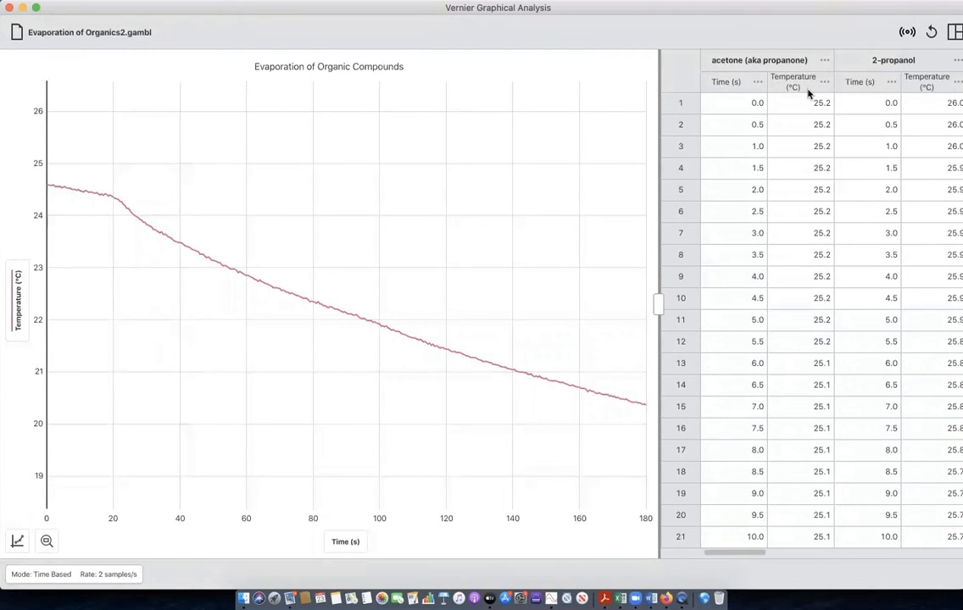
- Look through the compound columns in the data table and the list of data sets available for the temperature axis
left_click_drag(753, 554, 789, 550)
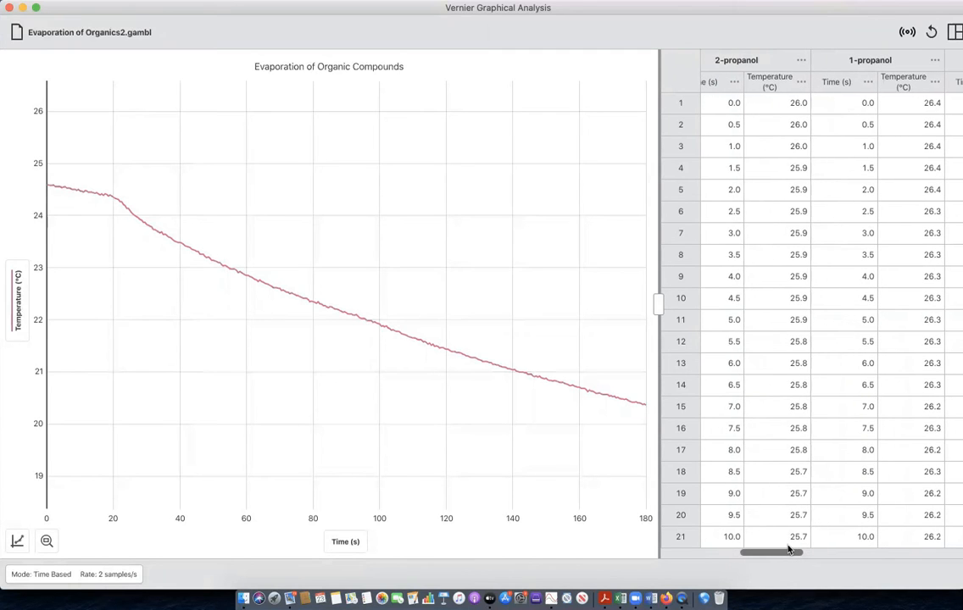
left_click_drag(788, 551, 810, 503)
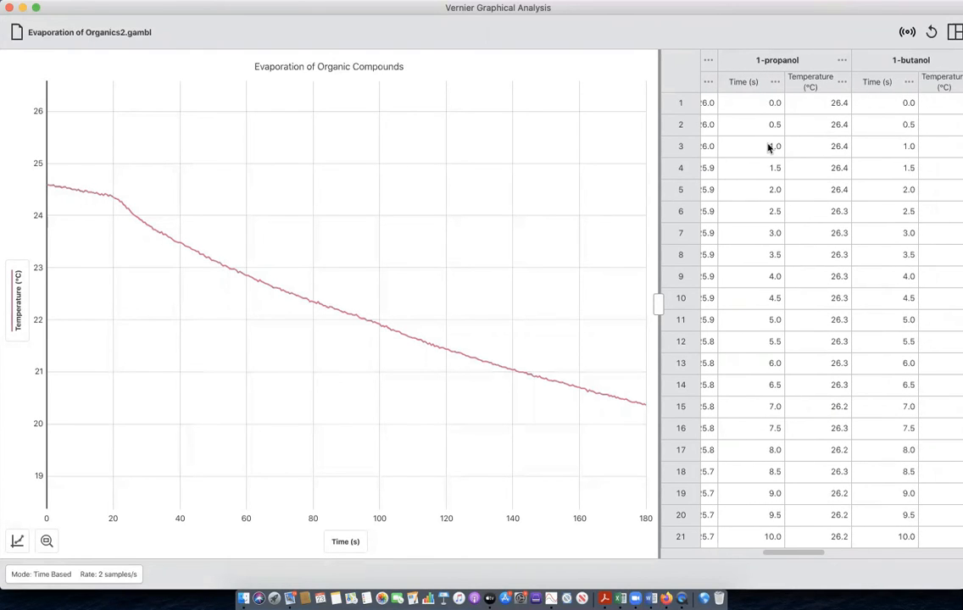
left_click(841, 81)
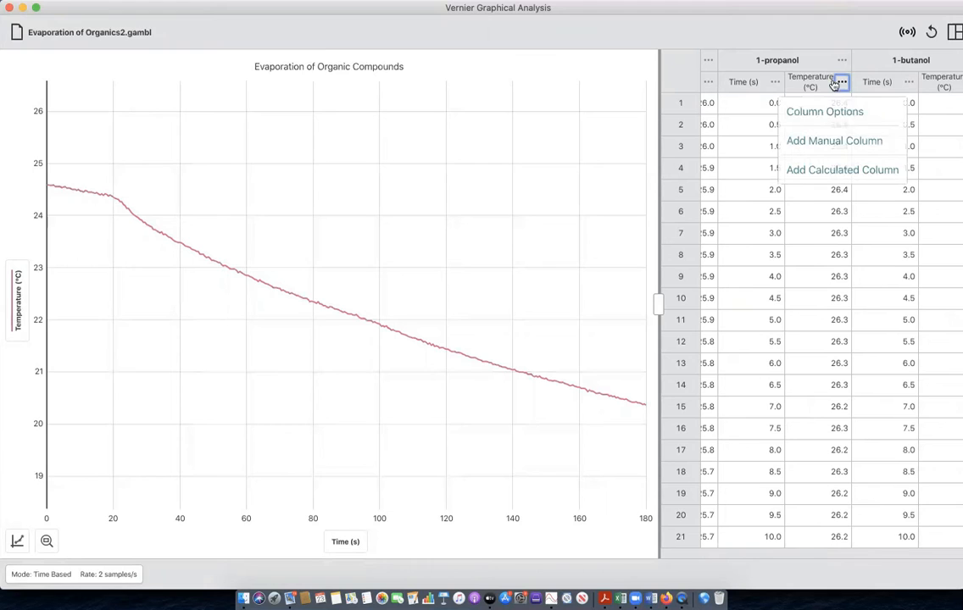
left_click(20, 301)
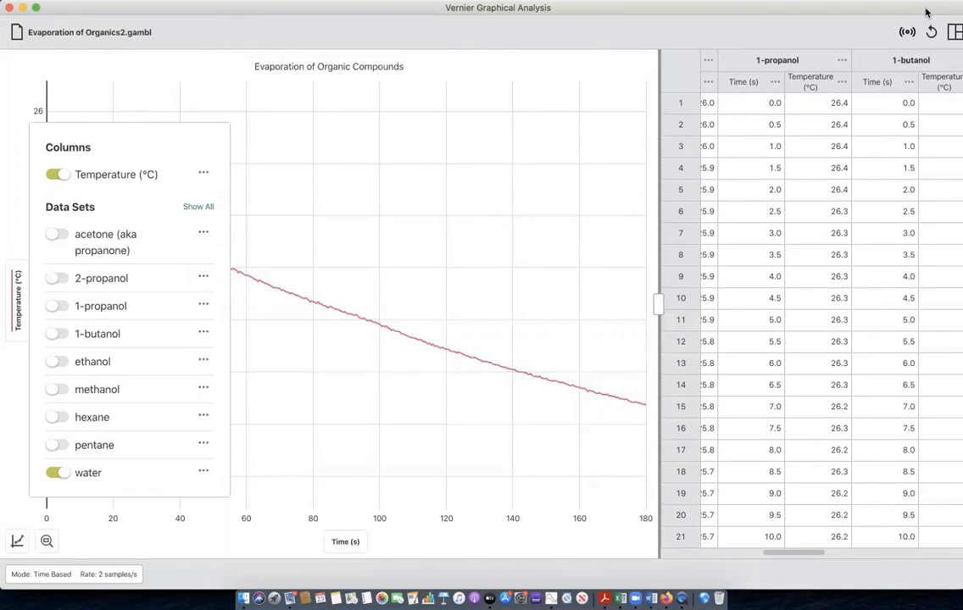
- Hide the data table and narrow the graph window so the mirrored phone screen is uncovered beside it
left_click_drag(8, 77, 27, 76)
left_click_drag(83, 17, 68, 14)
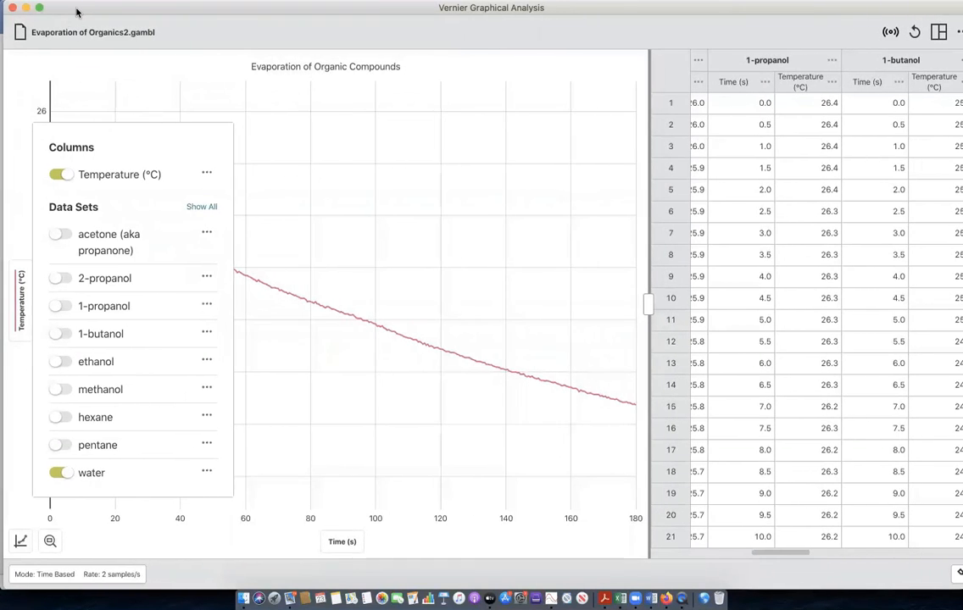
left_click(939, 34)
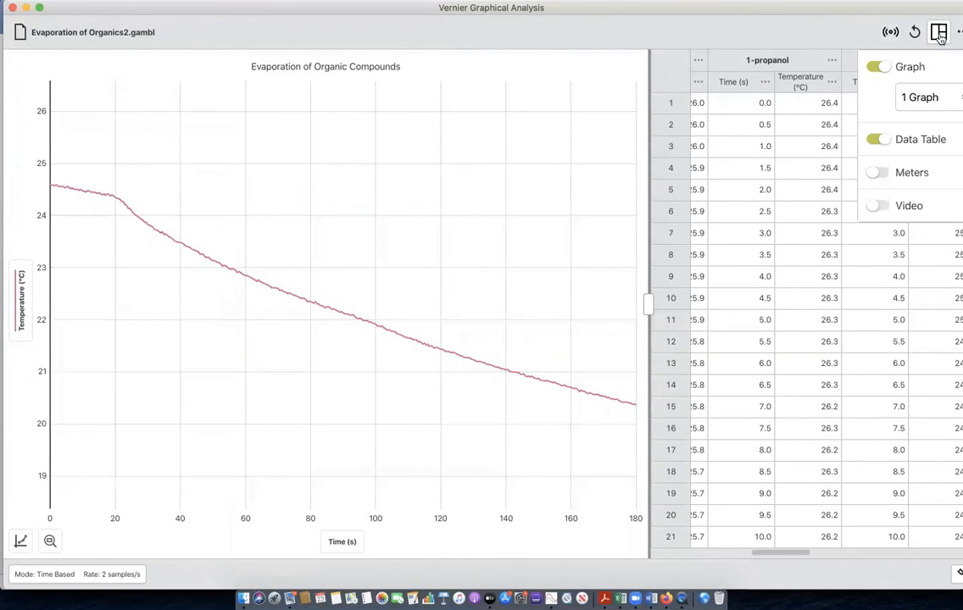
left_click(876, 141)
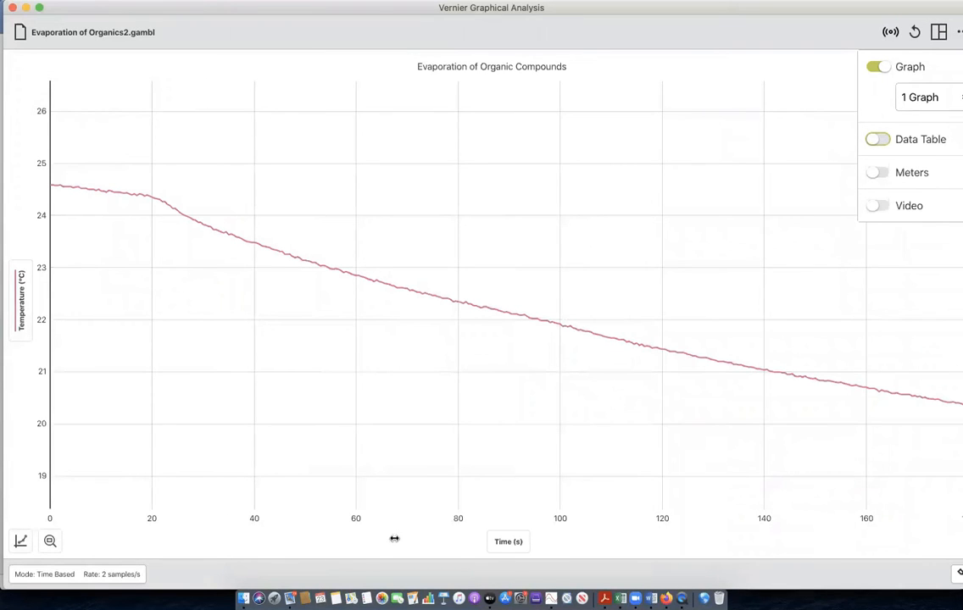
left_click(685, 573)
left_click(441, 389)
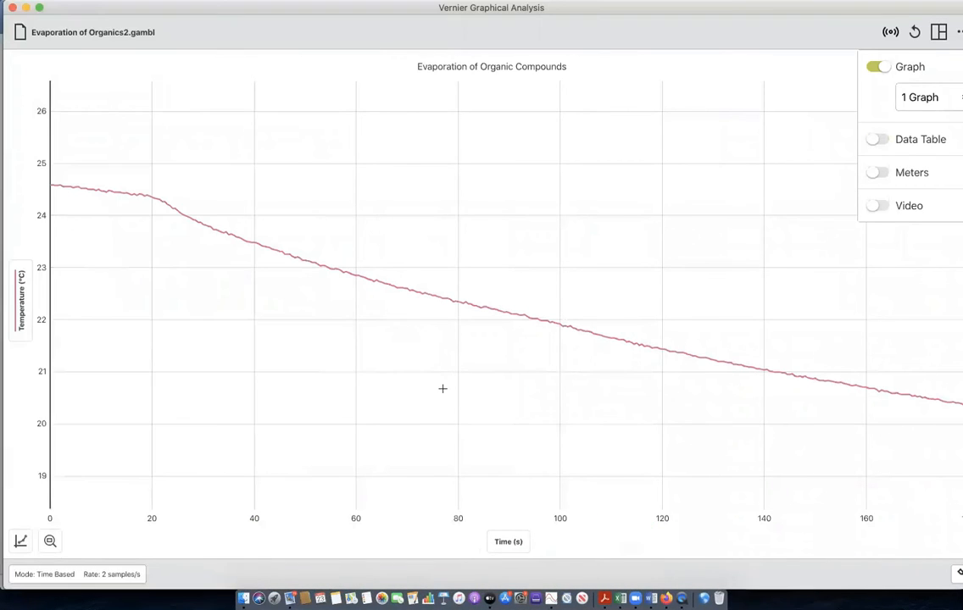
left_click_drag(5, 253, 336, 239)
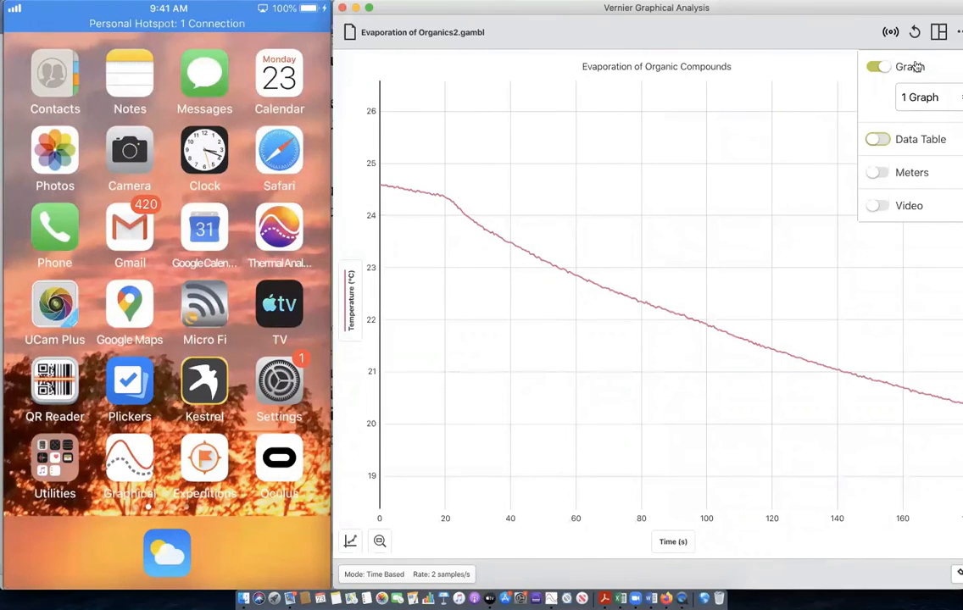
- Start a data sharing session for the experiment and bring up the y-axis column choices on the phone
left_click(891, 34)
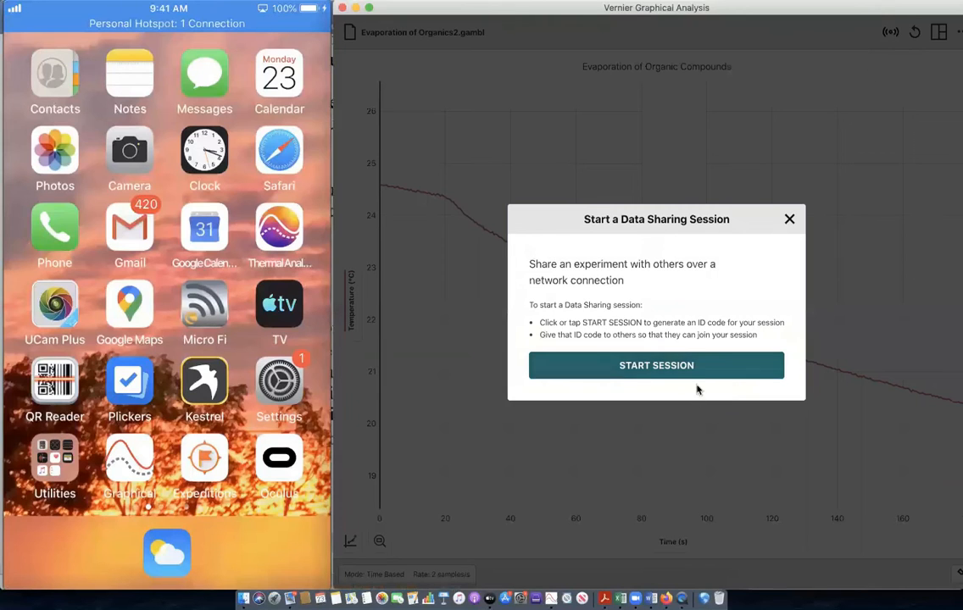
left_click(699, 373)
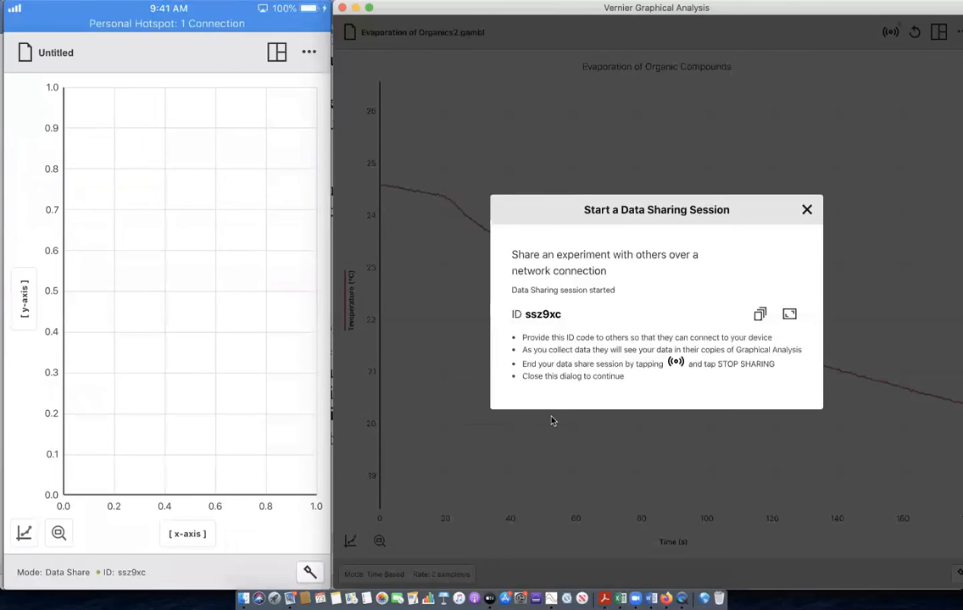
left_click(806, 210)
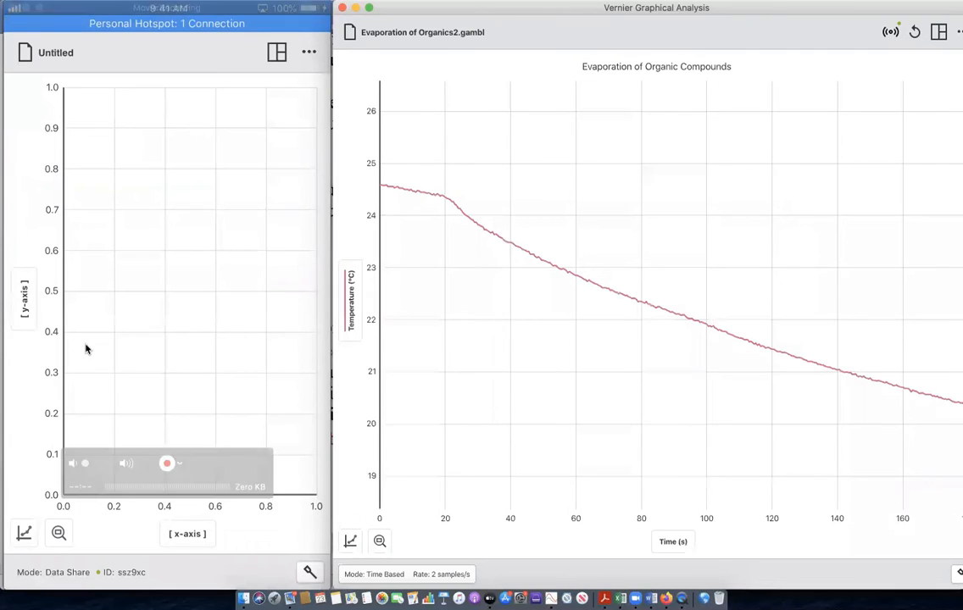
left_click(22, 291)
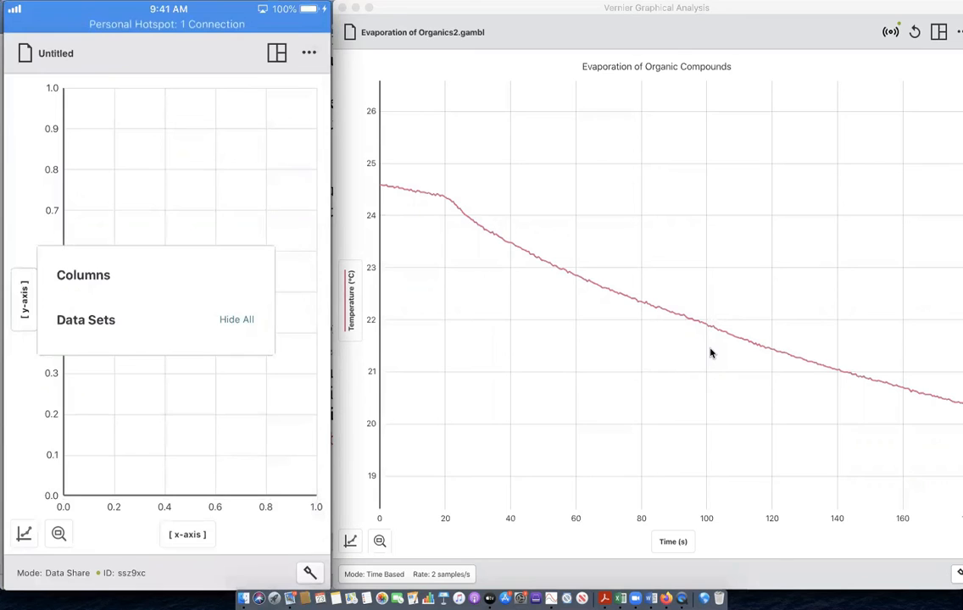
- Replay the water data set and set the playback speed to 4x
left_click(915, 34)
left_click(915, 36)
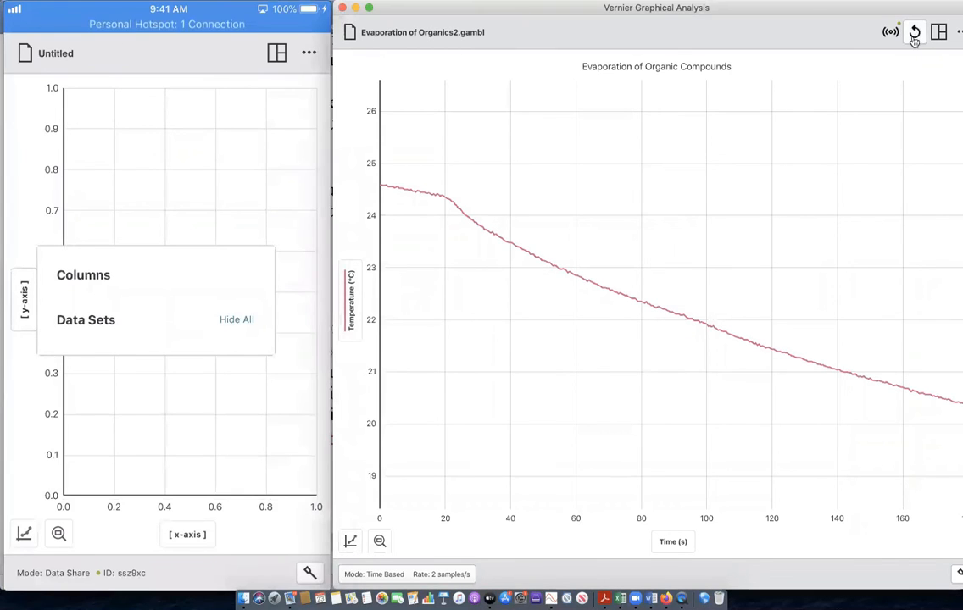
left_click(622, 32)
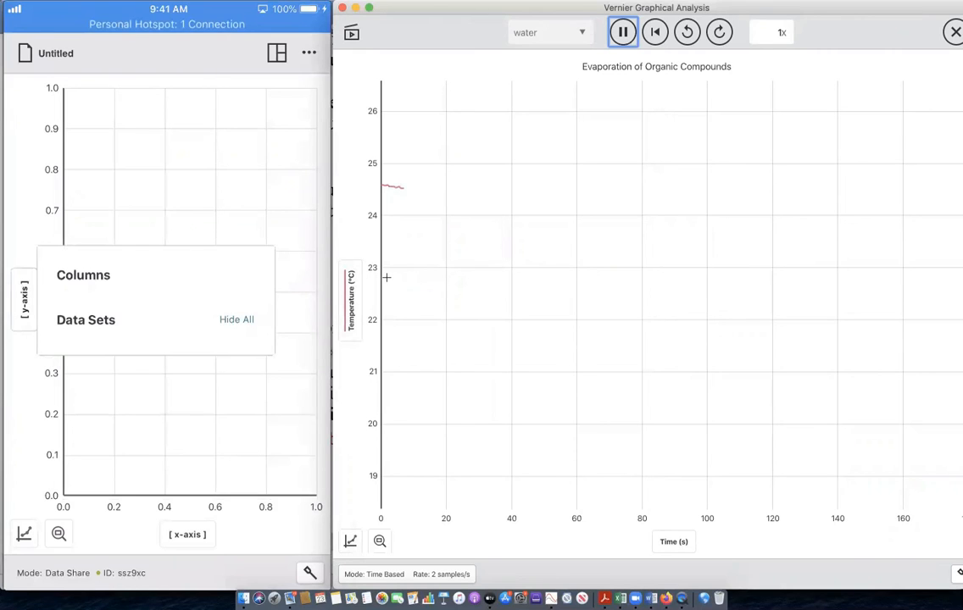
left_click(786, 38)
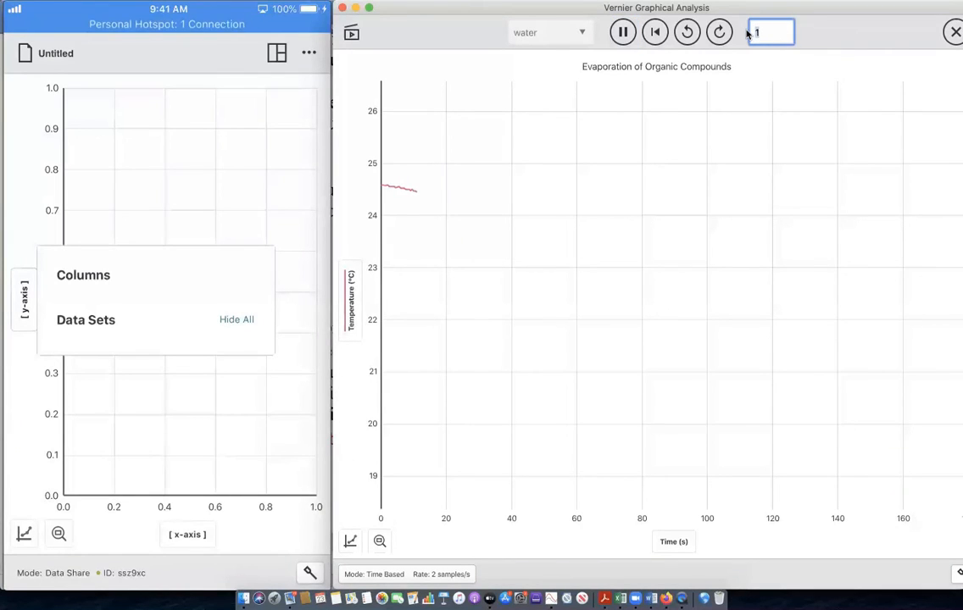
type("4")
left_click(775, 53)
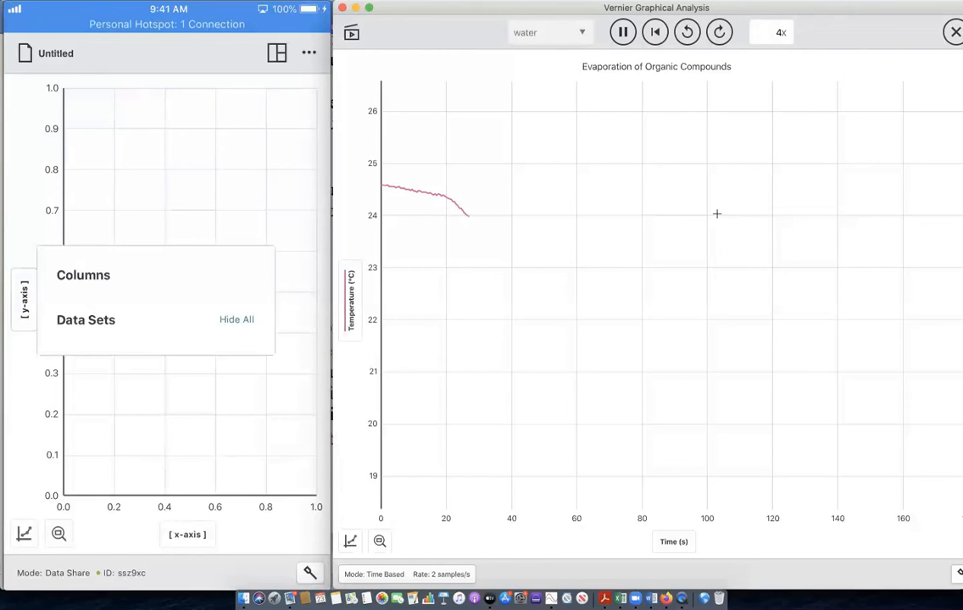
- Plot Temperature (°C) for the water data set on the phone's graph
mouse_move(223, 159)
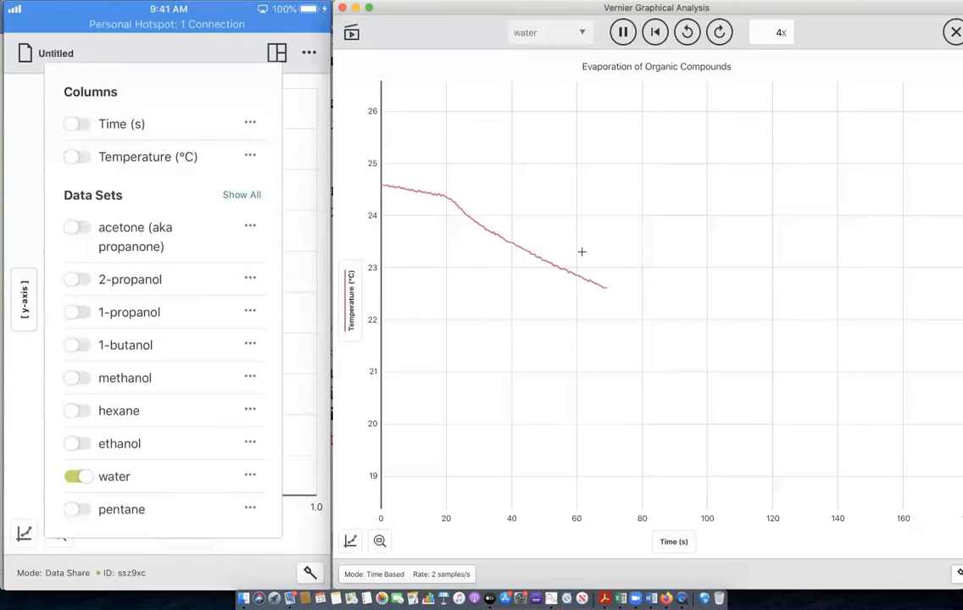
left_click(77, 157)
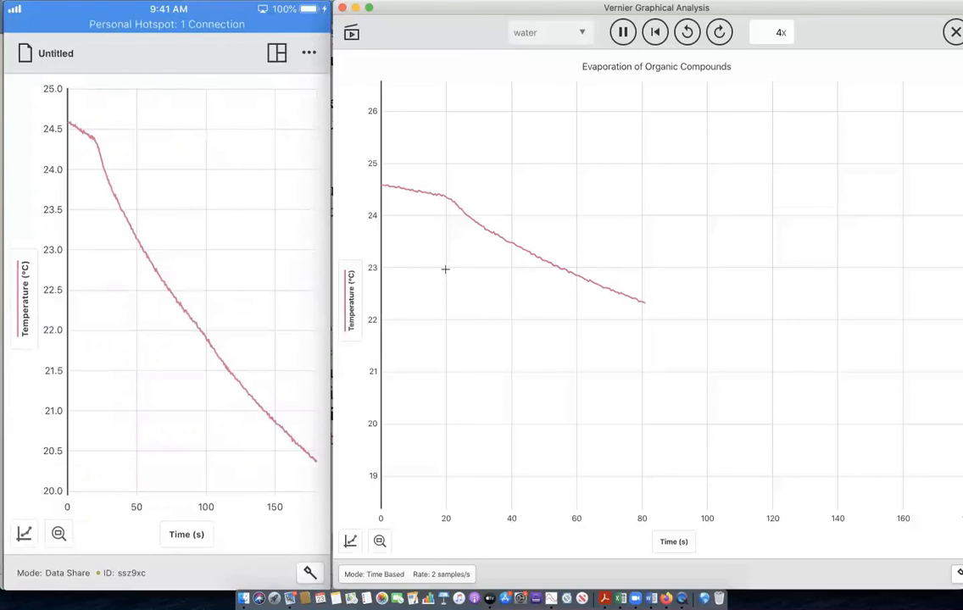
- Add the pentane and hexane data sets to the replayed water temperature graph and turn on its graph legend
left_click(354, 299)
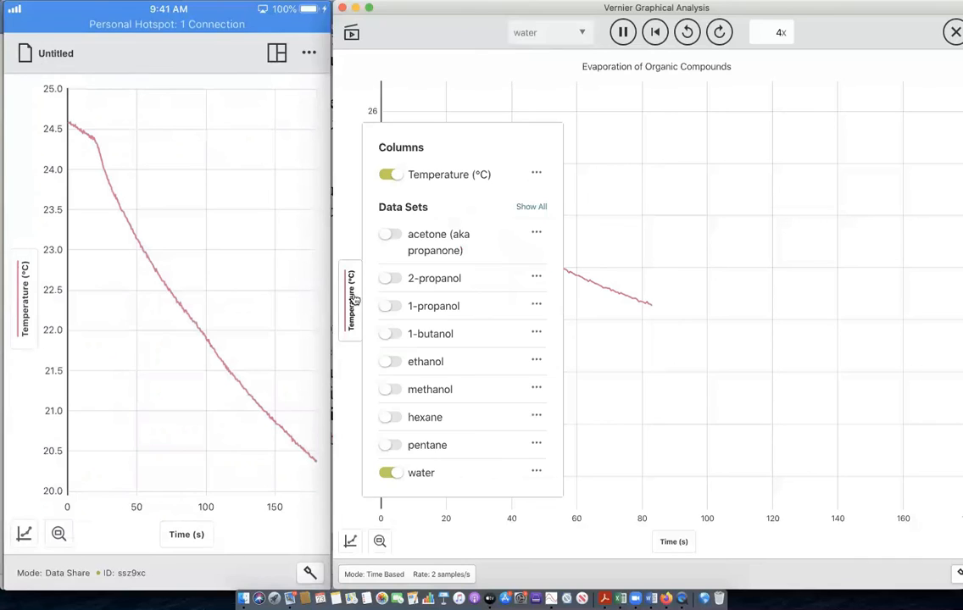
left_click(390, 445)
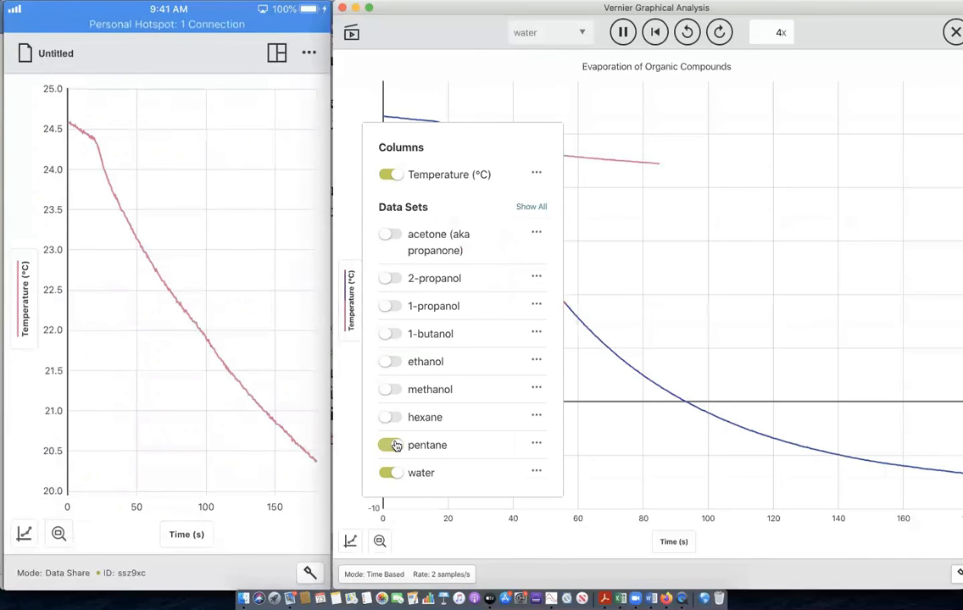
left_click(671, 429)
mouse_move(168, 360)
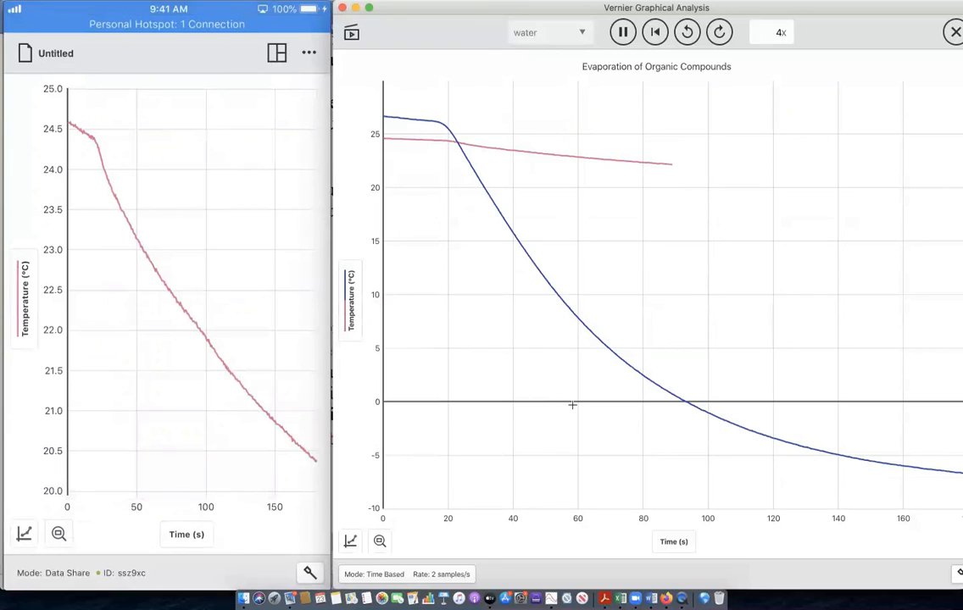
left_click(350, 288)
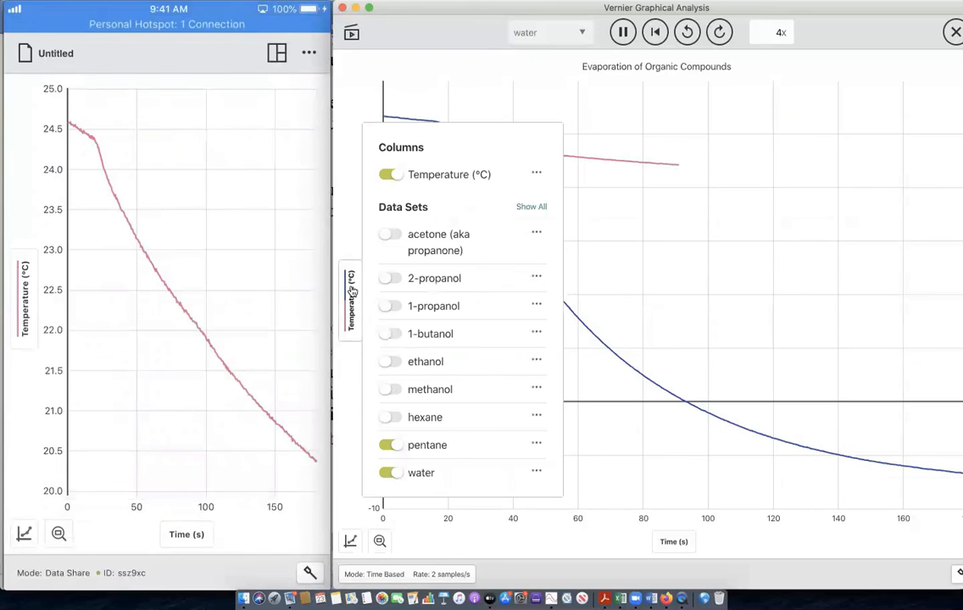
left_click(395, 416)
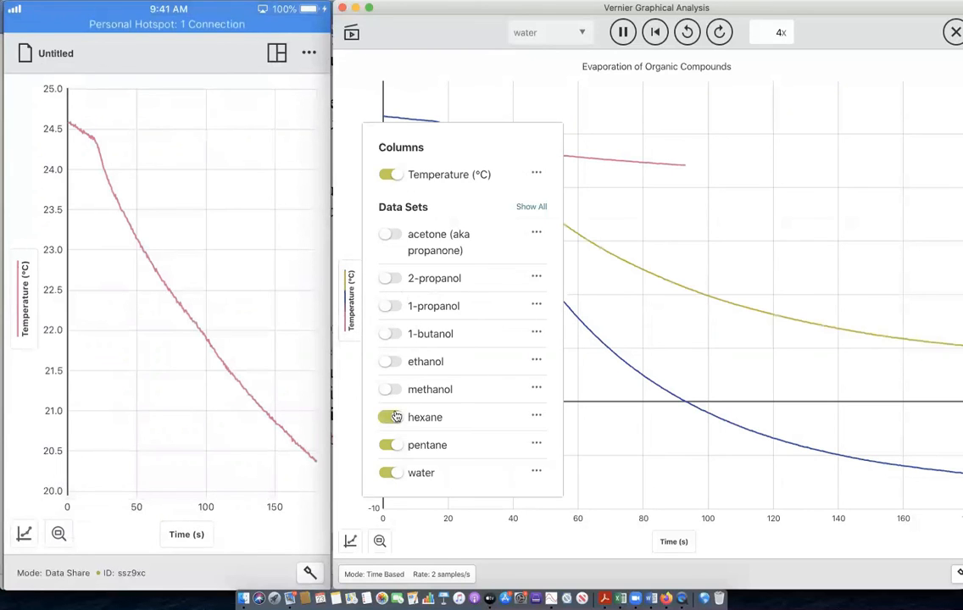
left_click(702, 409)
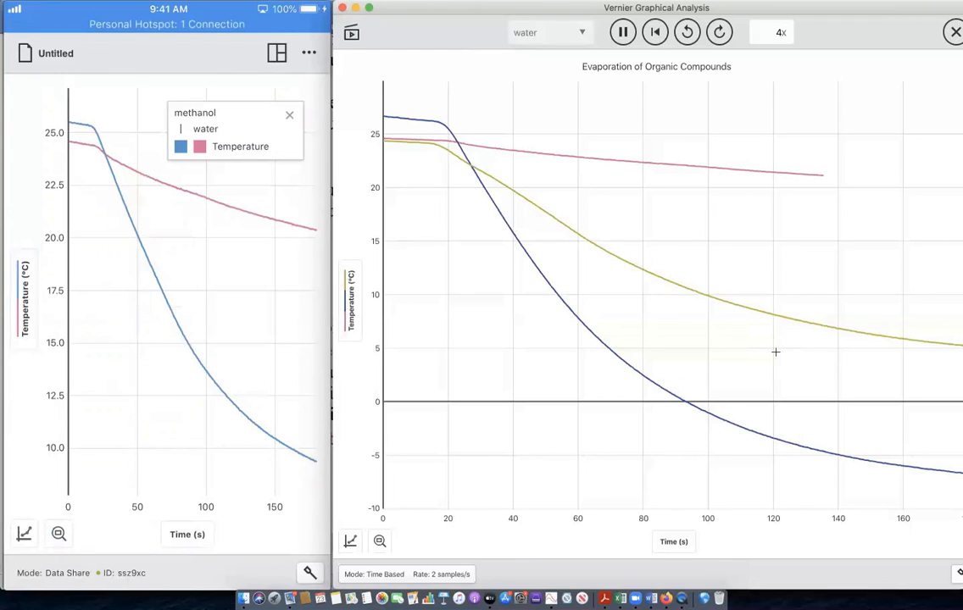
left_click(350, 543)
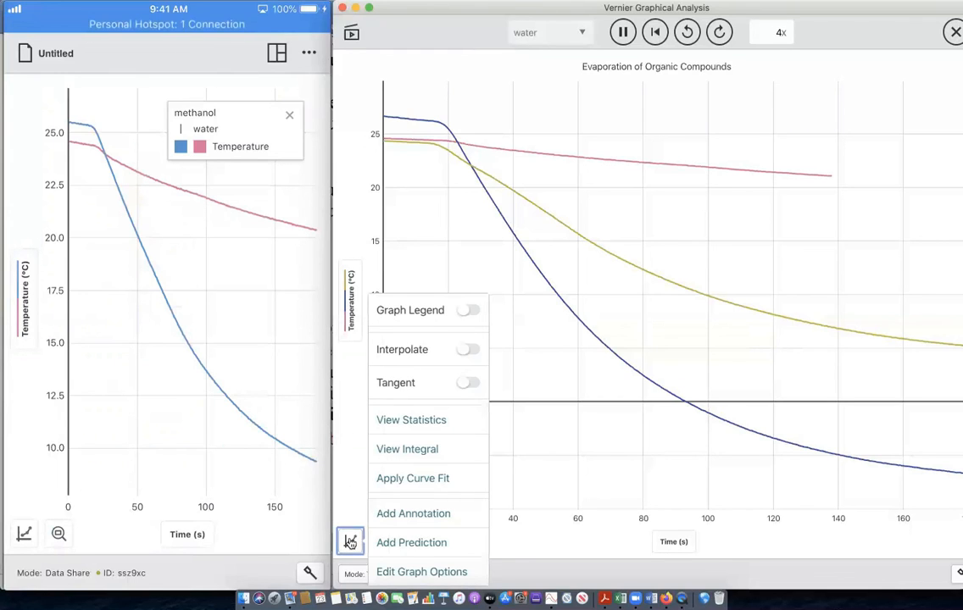
left_click(471, 312)
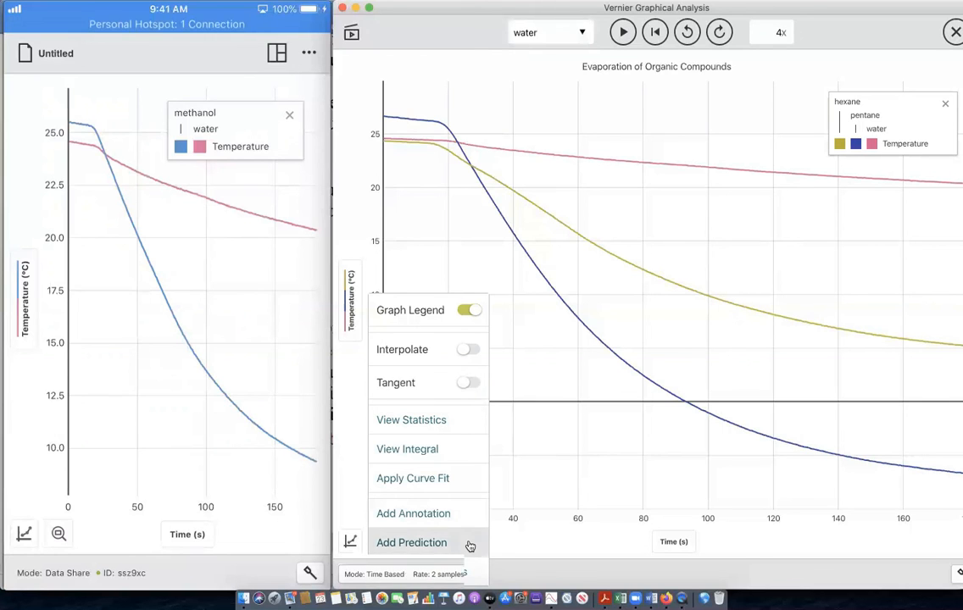
- Draw a freehand prediction curve falling from about 24.5 °C near the start to about -1.5 °C near 175 s
left_click(468, 543)
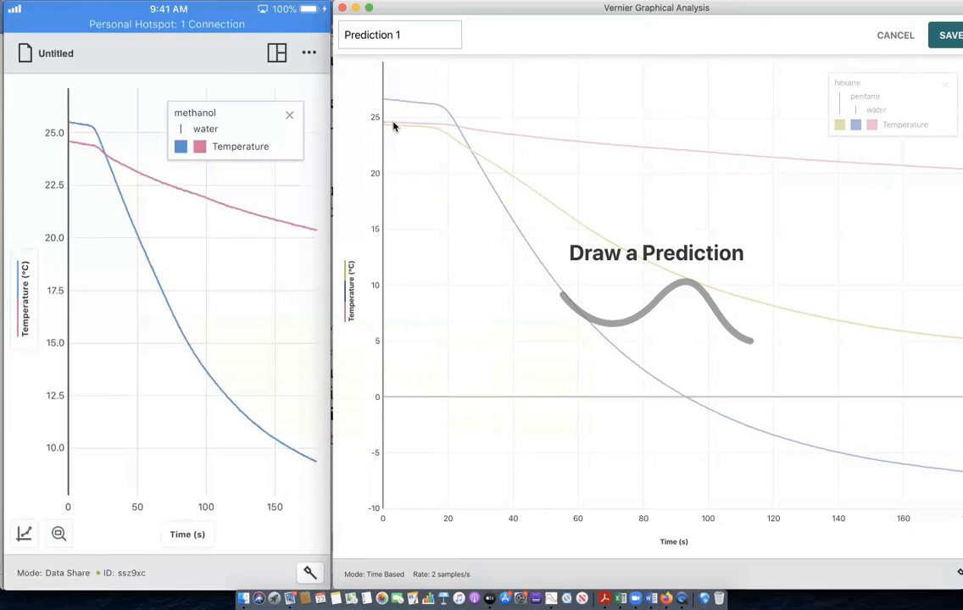
mouse_move(388, 126)
left_mouse_down()
mouse_move(437, 131)
mouse_move(460, 146)
mouse_move(619, 291)
mouse_move(735, 348)
mouse_move(955, 420)
left_mouse_up()
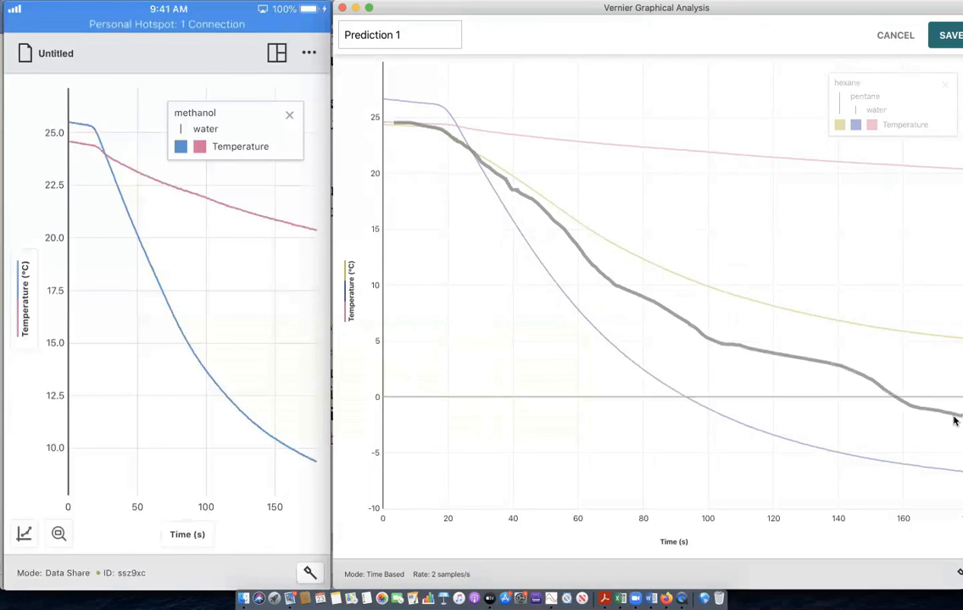